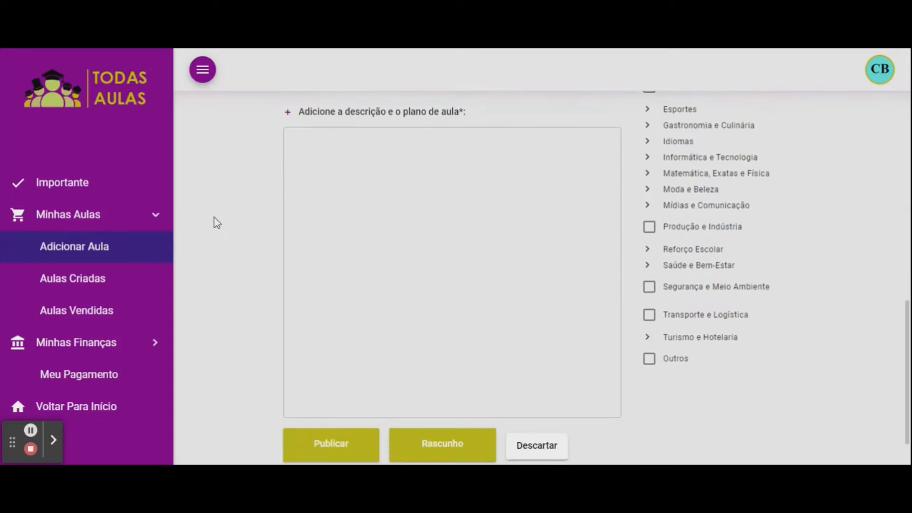
Enter 'Criação de Sandálias Femininas' in the Nome da Aula field.
scroll(214, 223, up, 8)
scroll(218, 228, up, 4)
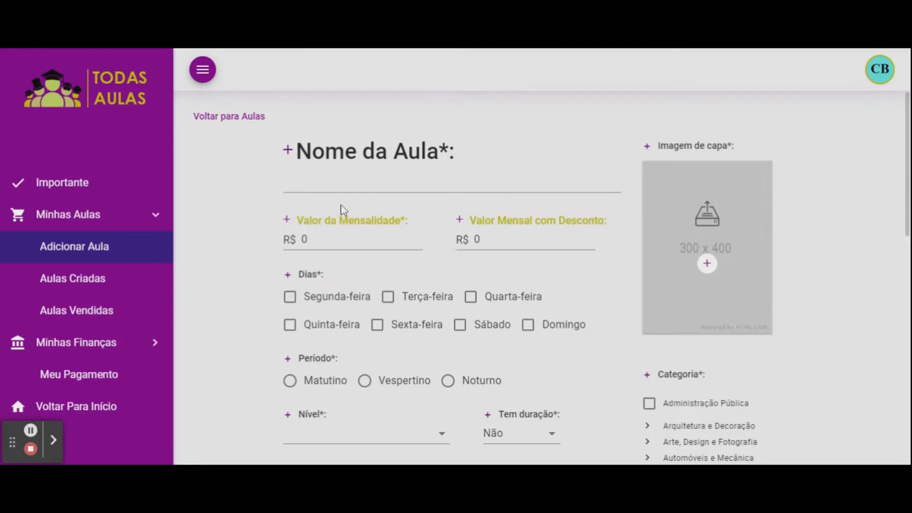
click(348, 183)
text(Criação)
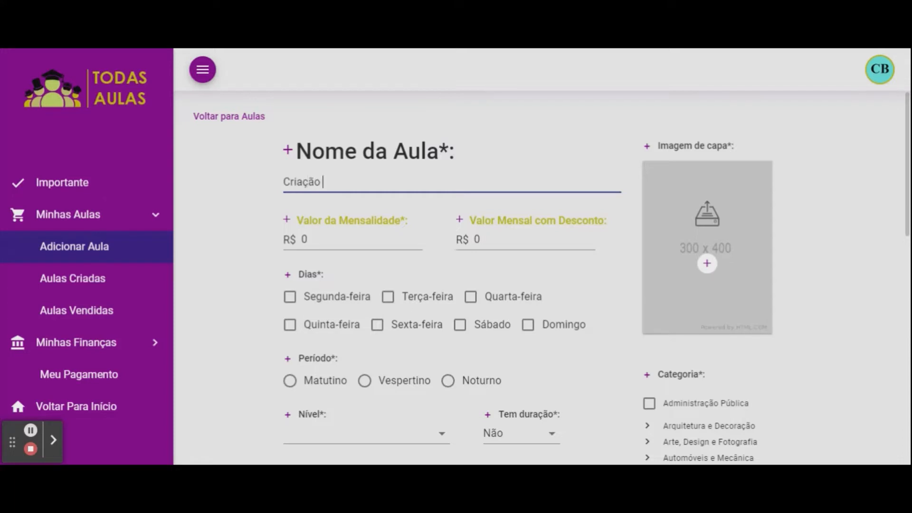
text( de Sandálias Femininas)
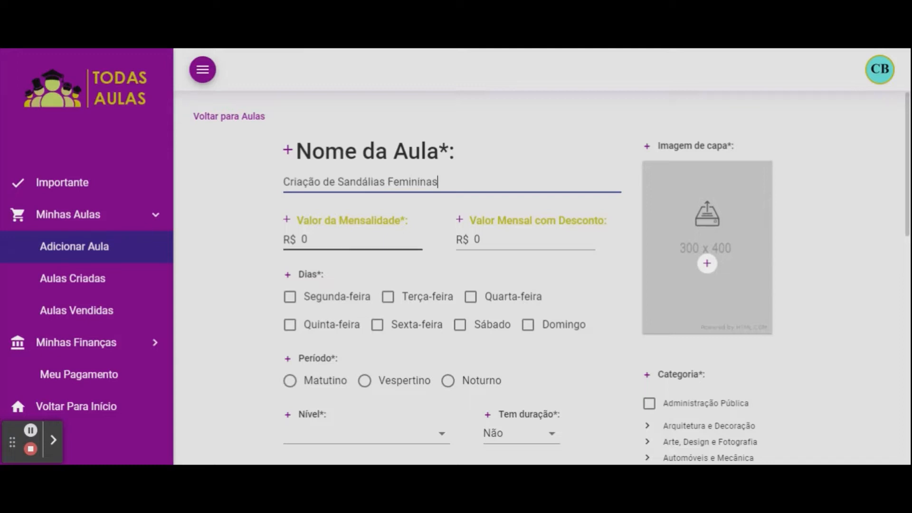
click(302, 239)
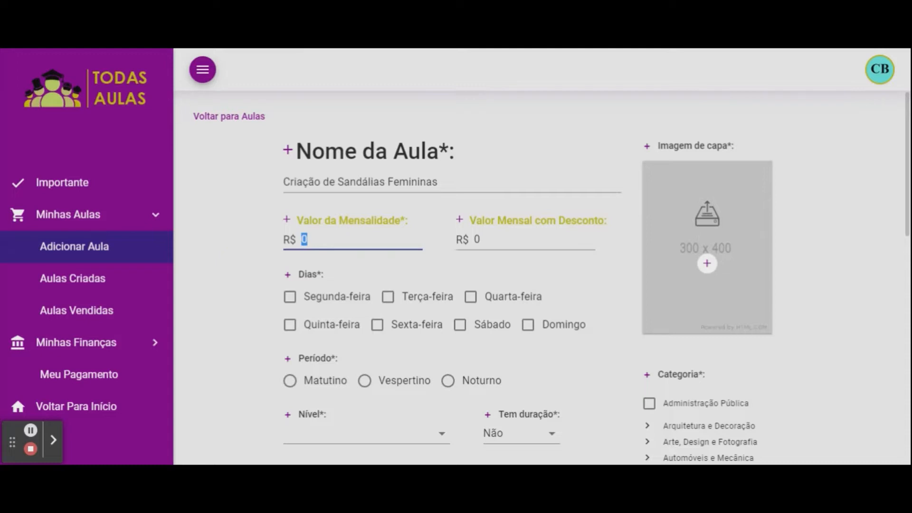
Enter a monthly fee of 250,00 and a discounted monthly price of 199,00.
text(250,00)
click(480, 241)
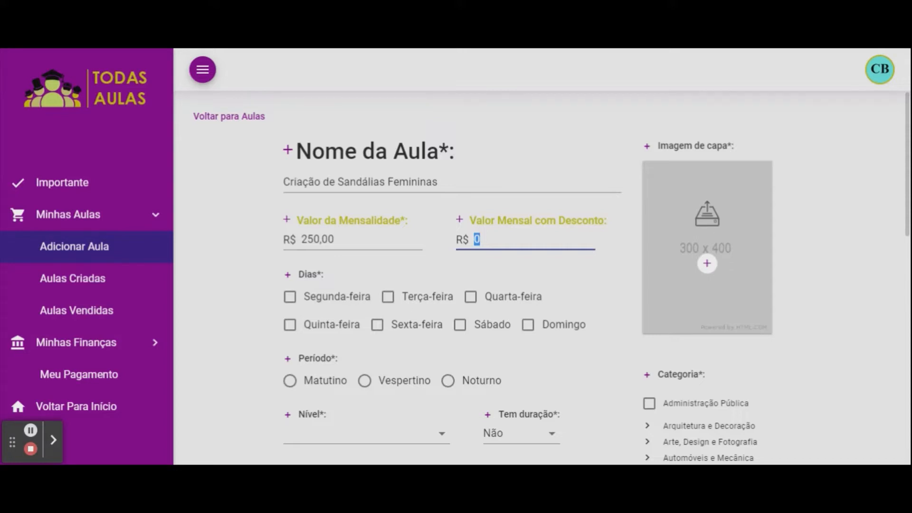
text(199,00)
Add the floral-dress photo as the class cover image.
click(706, 264)
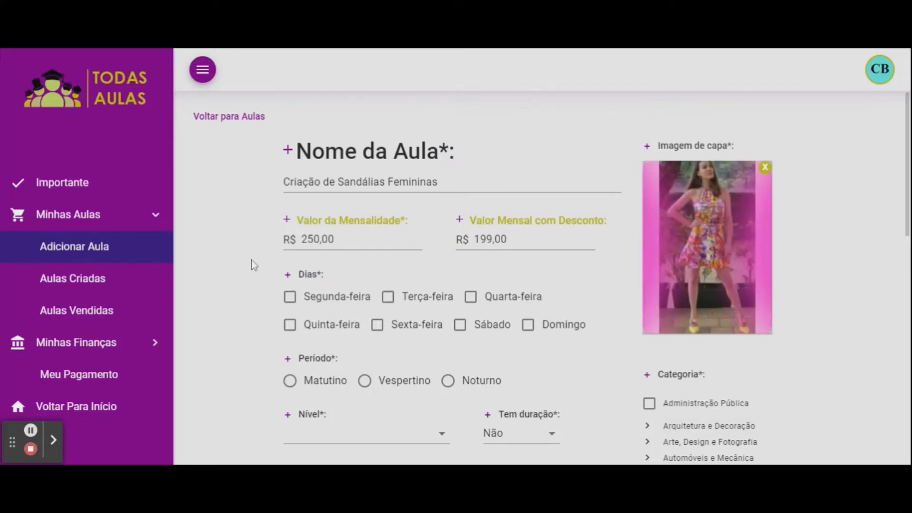
scroll(252, 262, down, 3)
scroll(252, 265, up, 2)
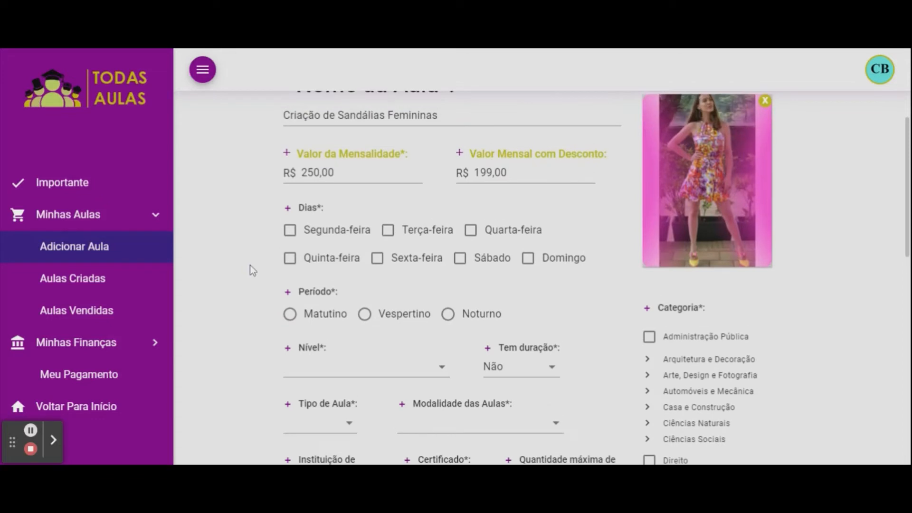
Schedule the class for Terça-feira and Quinta-feira in the Vespertino period.
click(388, 230)
click(290, 260)
scroll(247, 296, down, 2)
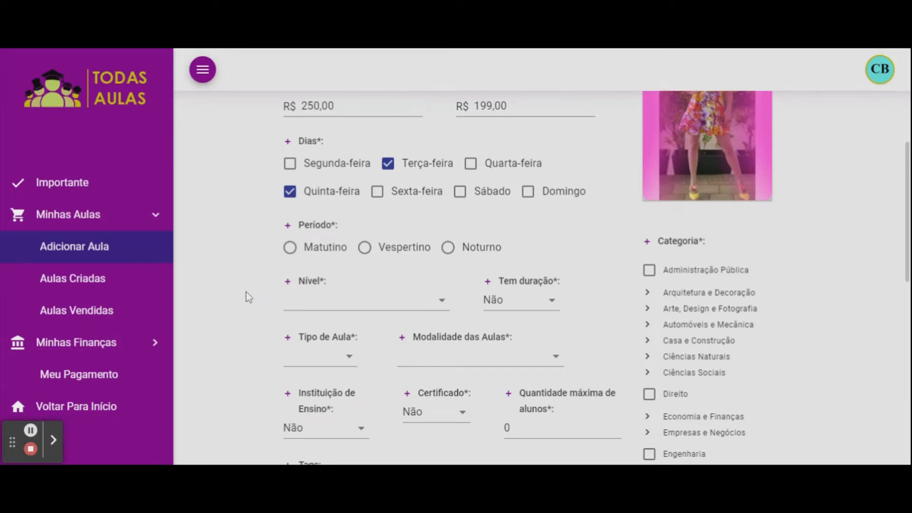
click(365, 250)
Set Nível to Básico and Tem duração to Não.
click(441, 307)
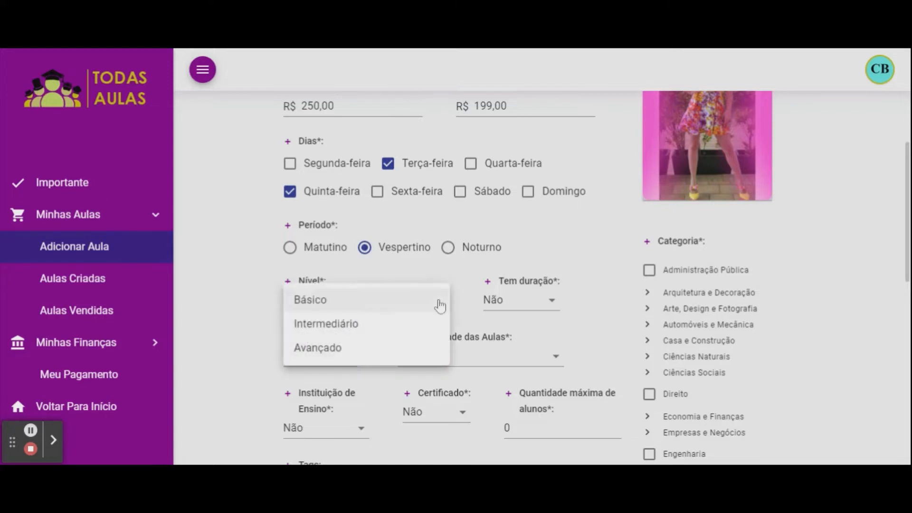
click(314, 304)
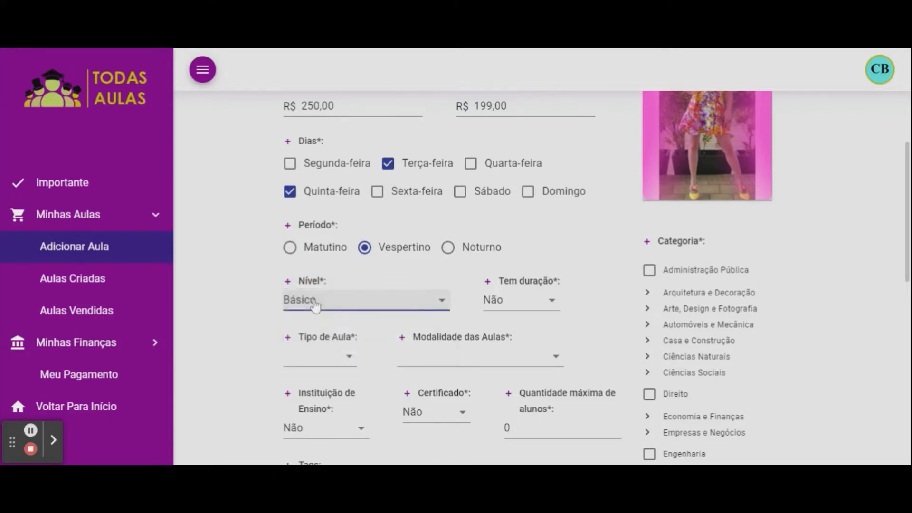
click(553, 305)
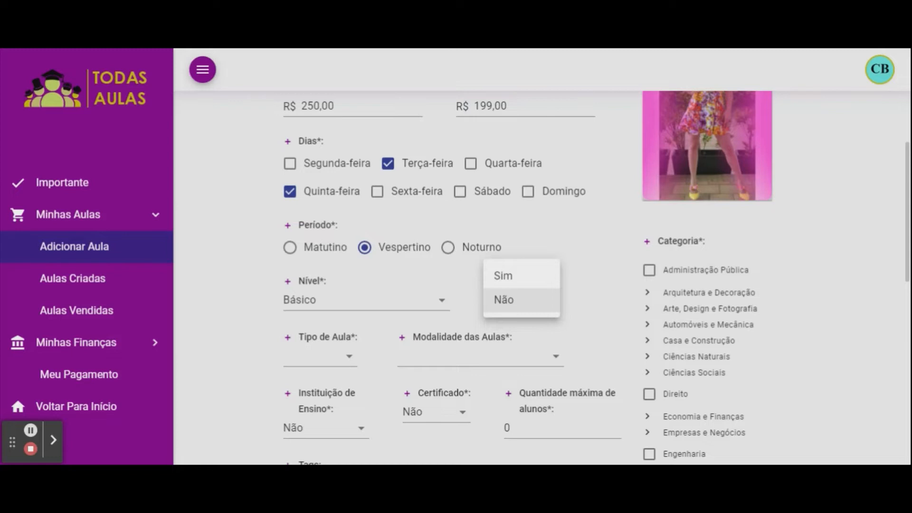
click(525, 307)
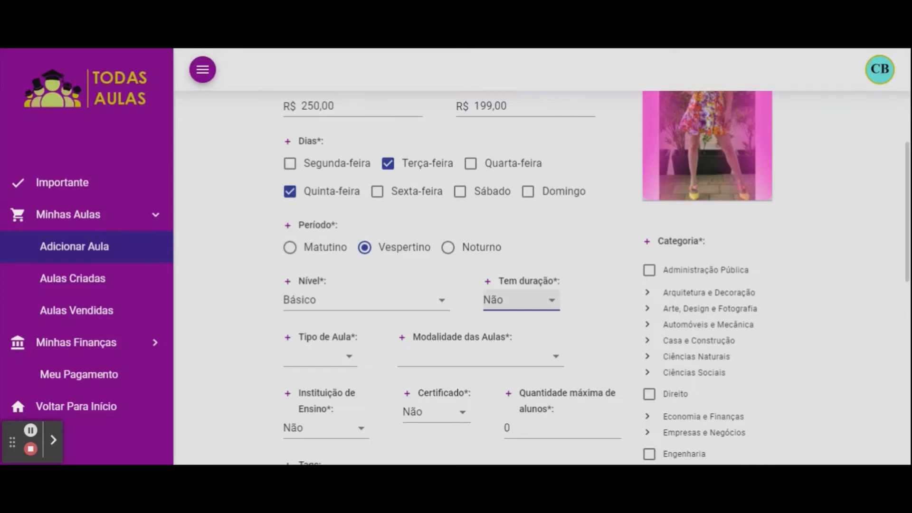
Set Tem duração to Sim and raise Duração em meses to 12.
click(550, 301)
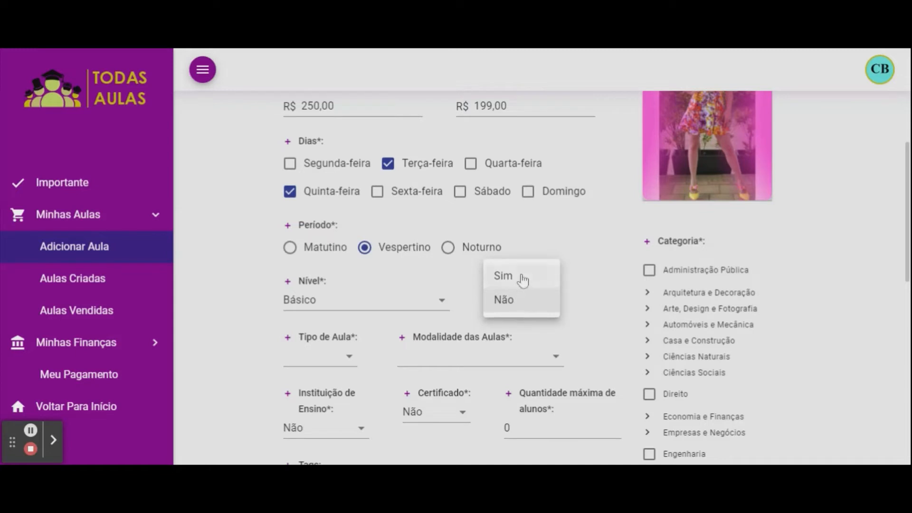
click(522, 280)
scroll(592, 297, down, 1)
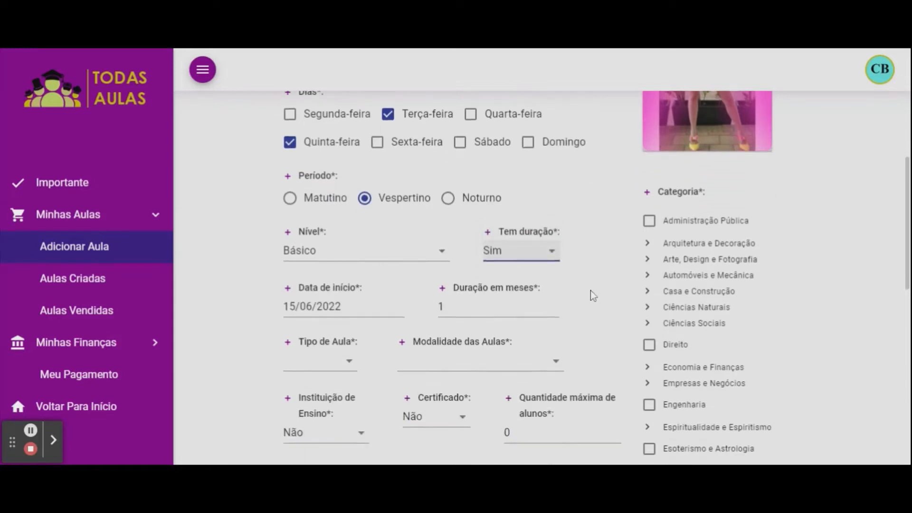
scroll(591, 289, down, 2)
click(535, 226)
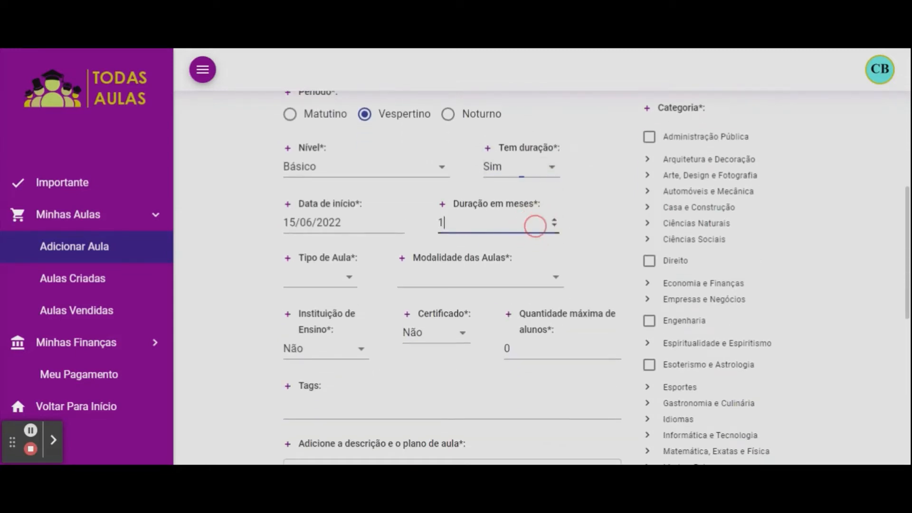
click(553, 220)
click(554, 220)
click(554, 219)
click(553, 220)
click(554, 220)
click(554, 220)
click(554, 220)
click(554, 220)
click(553, 220)
click(554, 220)
click(554, 220)
Set the Data de início to 05/07/2022 (July 5).
click(330, 223)
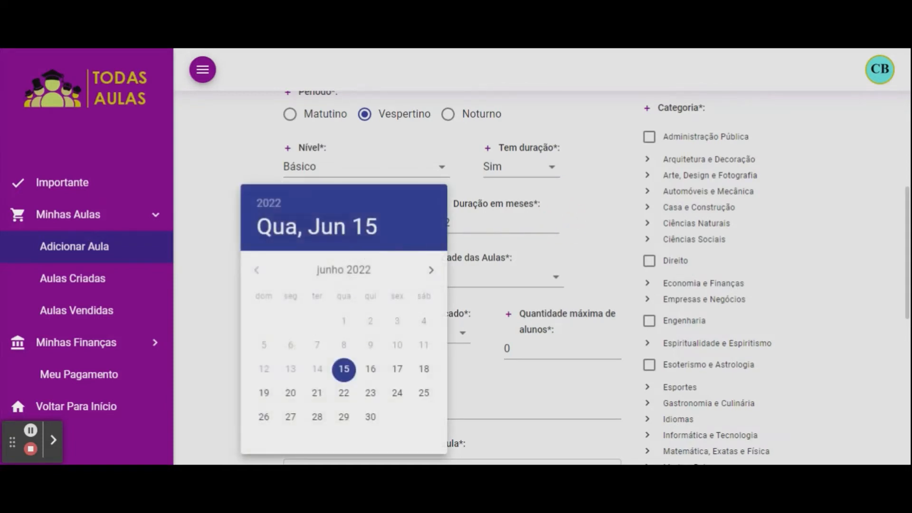
click(430, 271)
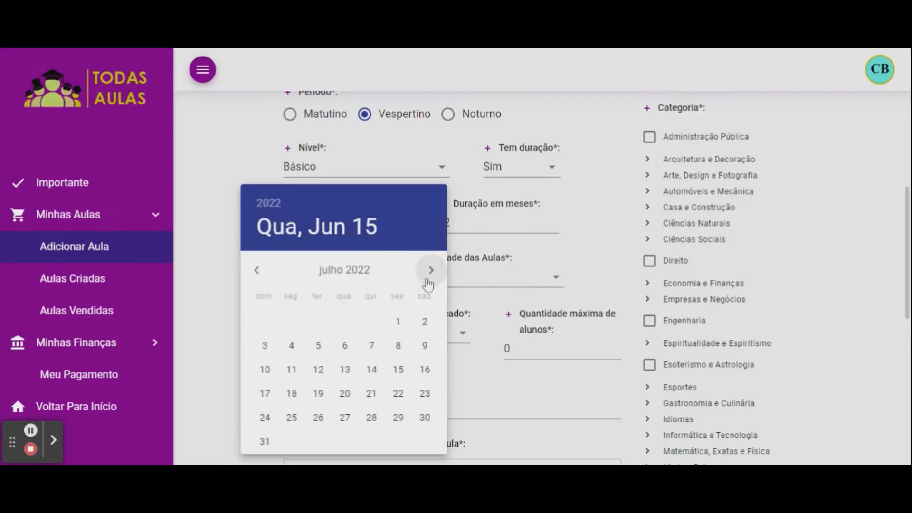
click(319, 345)
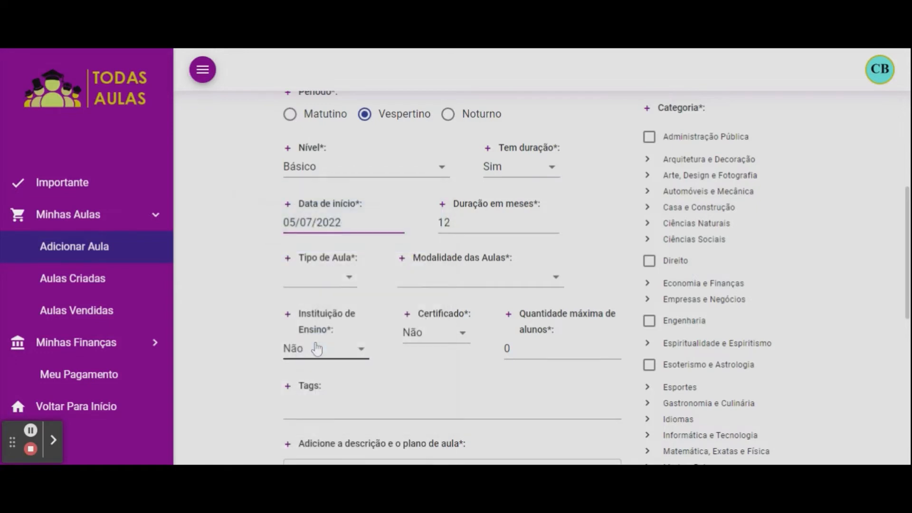
click(345, 279)
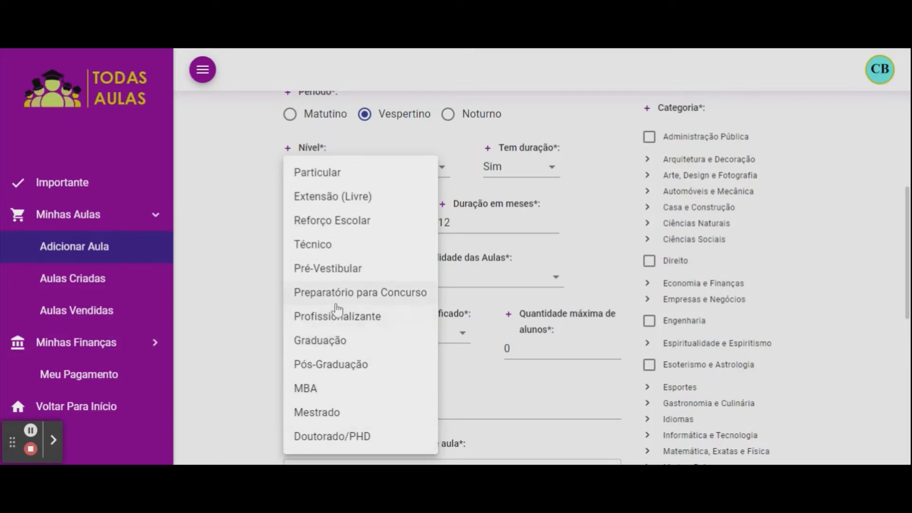
Set Tipo de Aula to Particular and Modalidade to Chamada de vídeo.
click(331, 174)
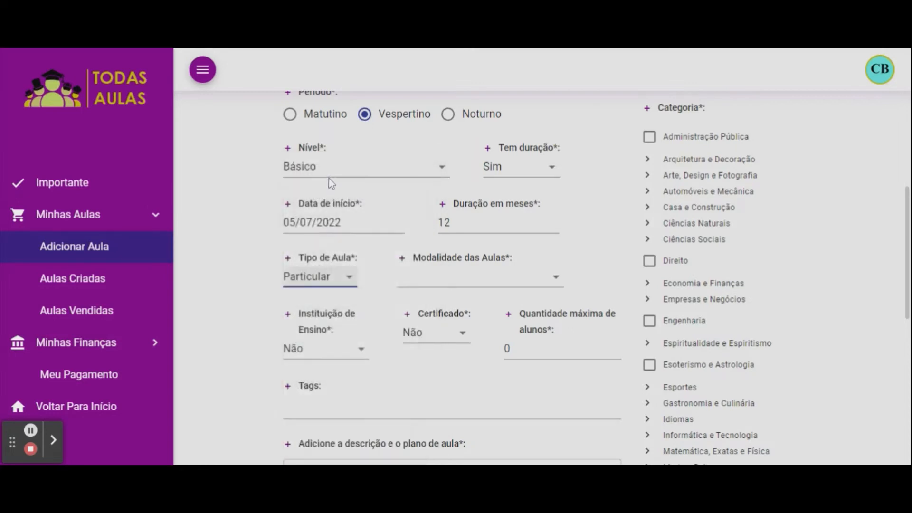
click(558, 282)
click(470, 280)
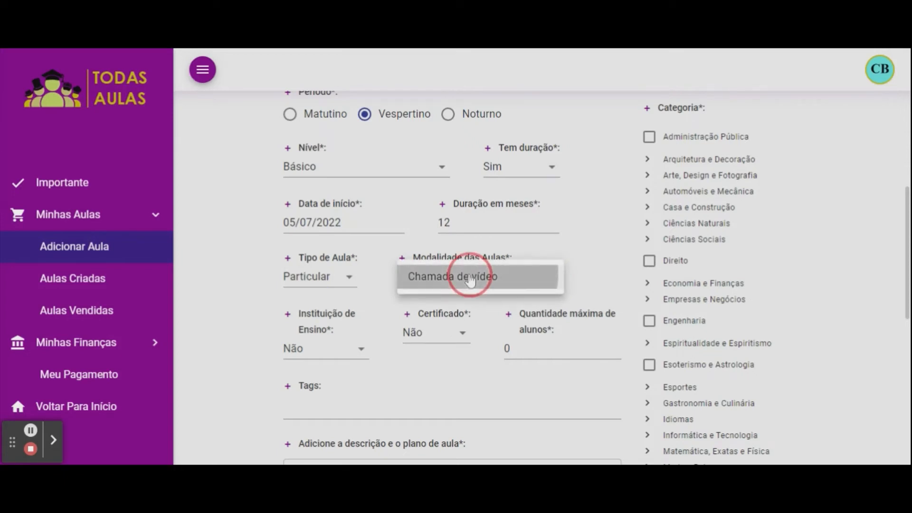
Set Instituição de Ensino to Não and Certificado to Sim.
scroll(266, 337, down, 2)
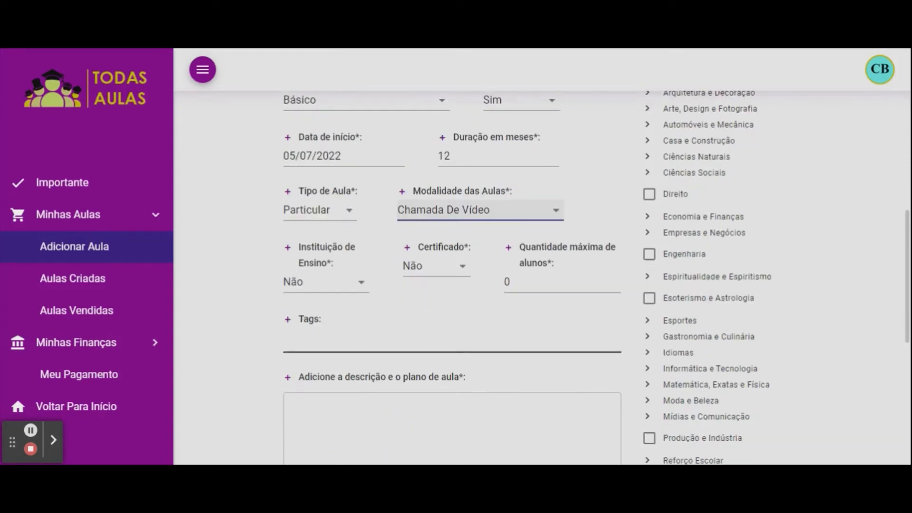
click(360, 285)
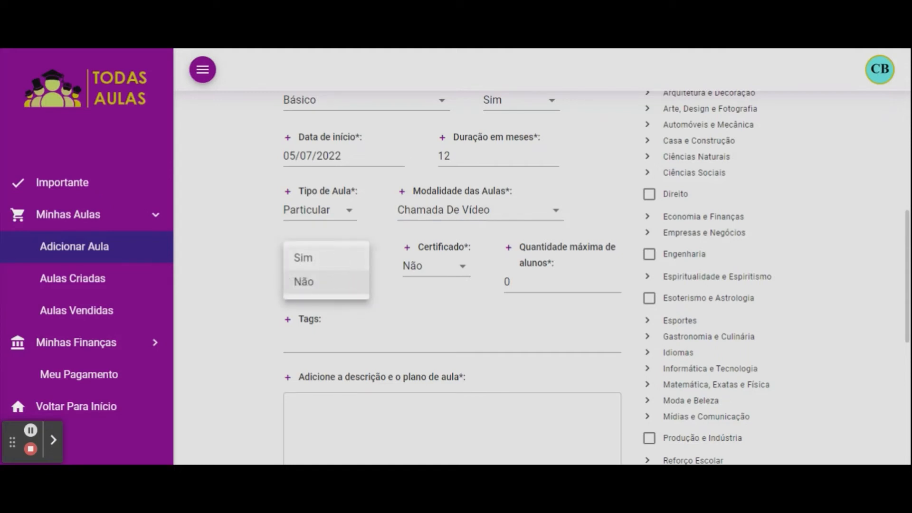
click(321, 259)
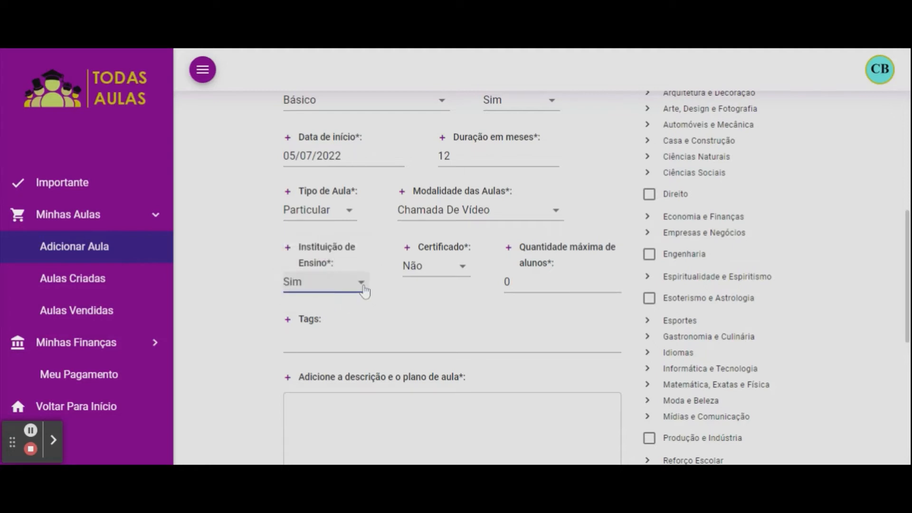
click(362, 285)
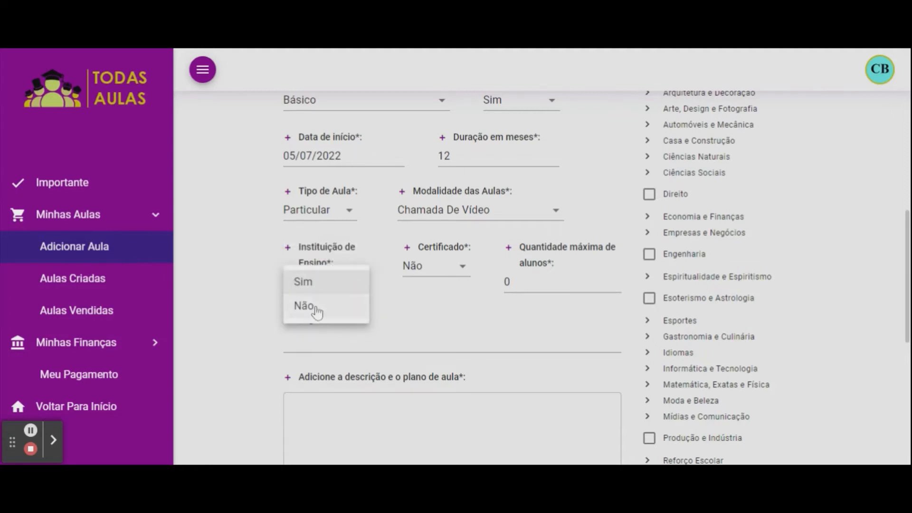
click(316, 312)
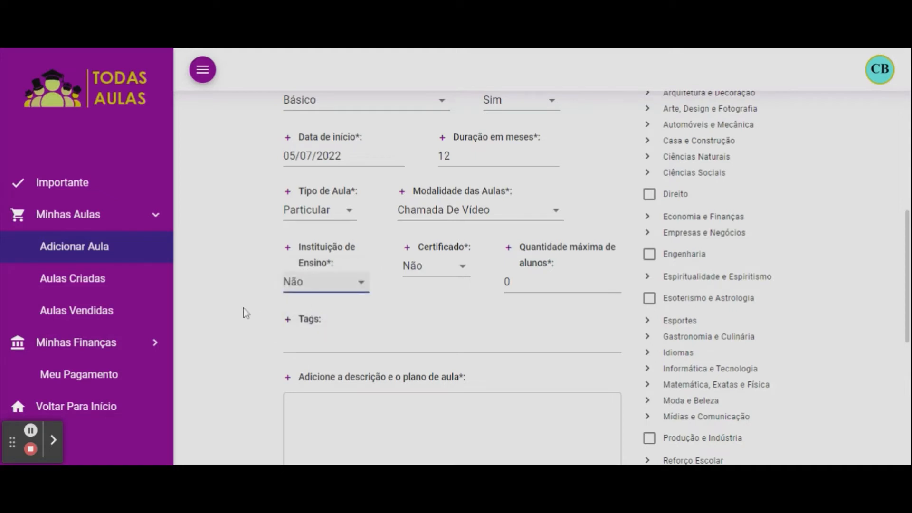
click(464, 277)
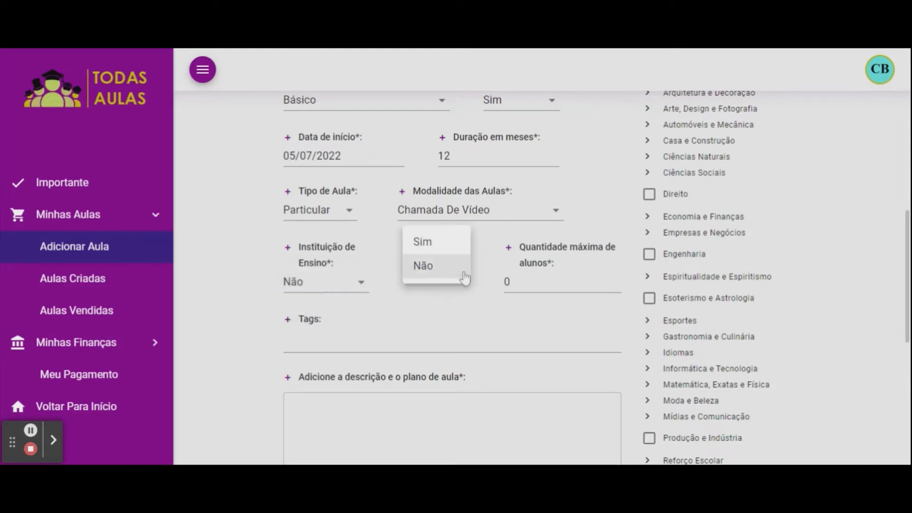
click(432, 244)
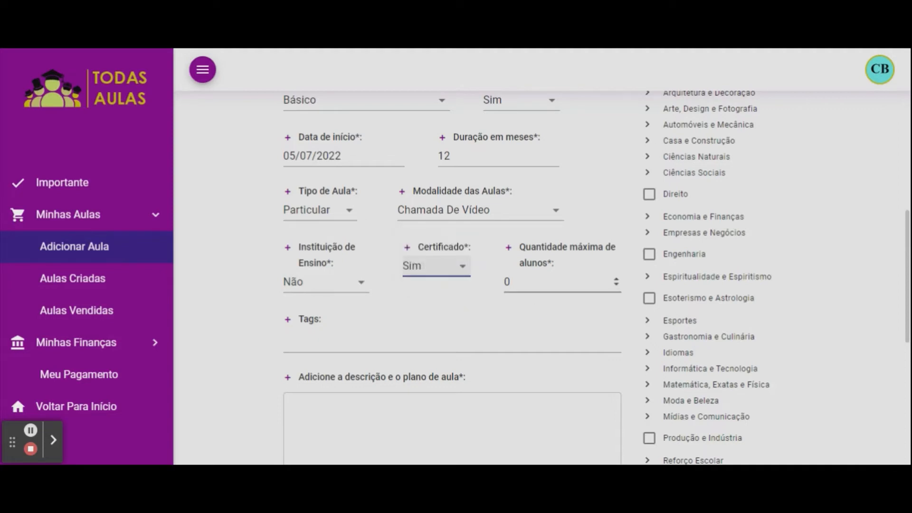
click(558, 283)
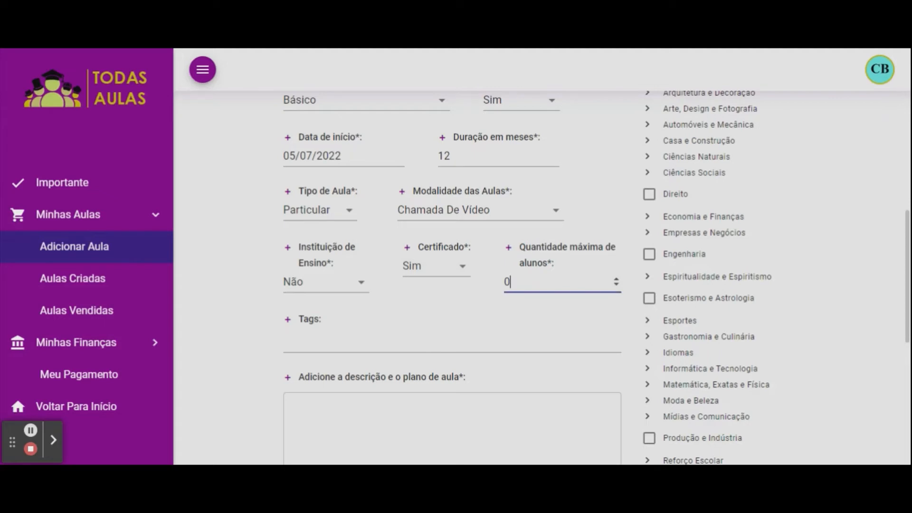
Raise Quantidade máxima de alunos to 5.
click(616, 279)
double_click(616, 280)
click(617, 279)
click(617, 280)
Add the tags Moda and Calçados to the class.
scroll(240, 309, down, 3)
click(342, 210)
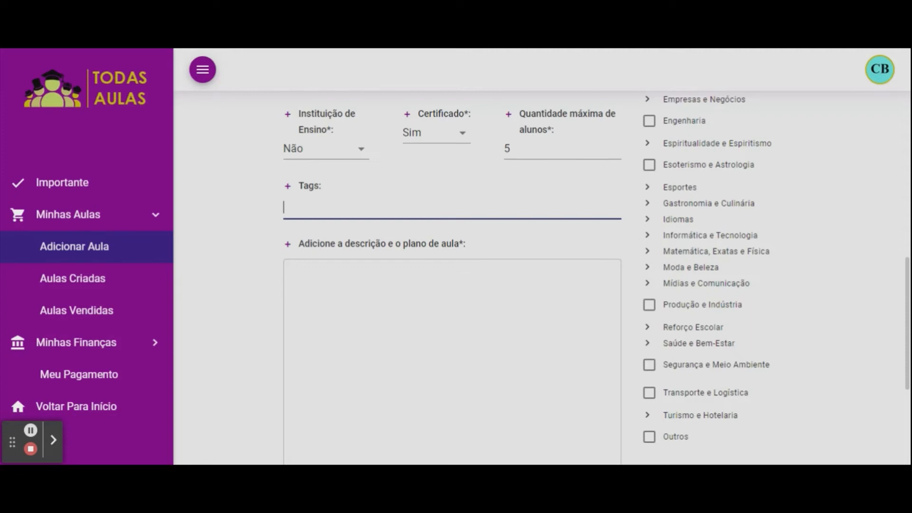
text(moda)
key(Return)
text(calçados)
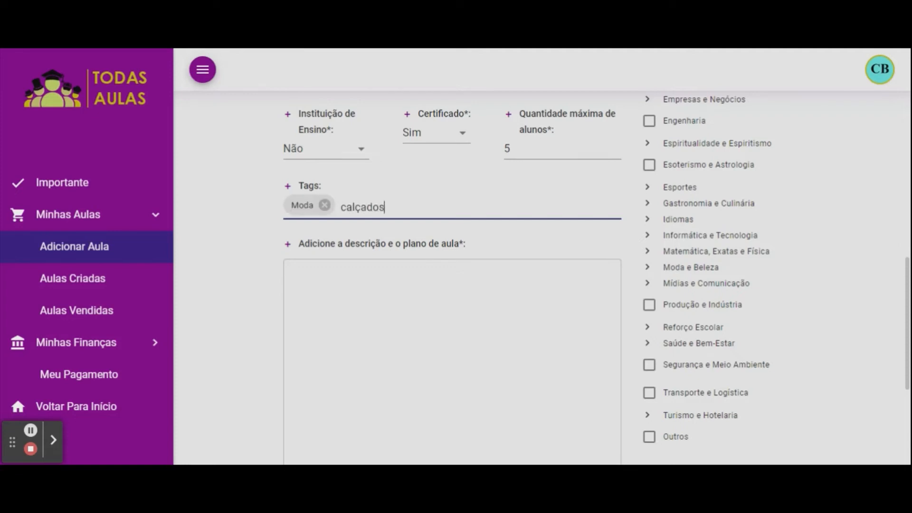
key(Return)
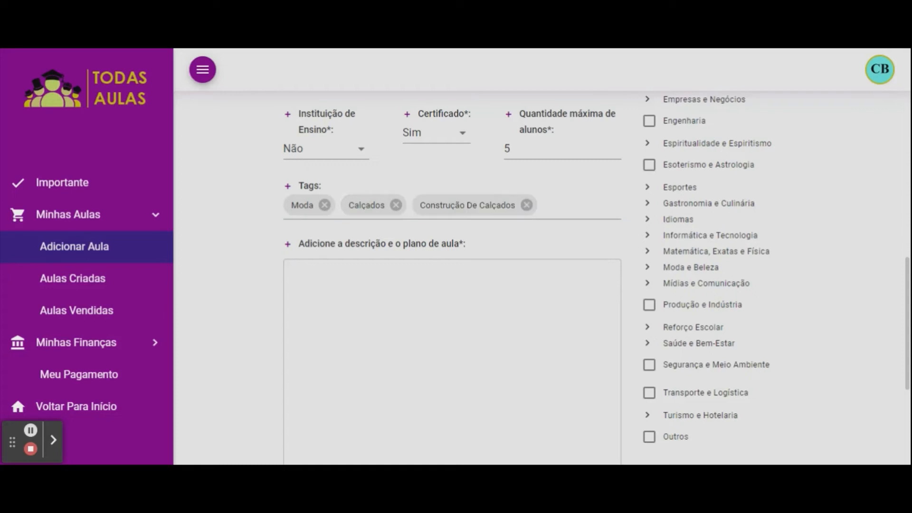
scroll(451, 280, down, 3)
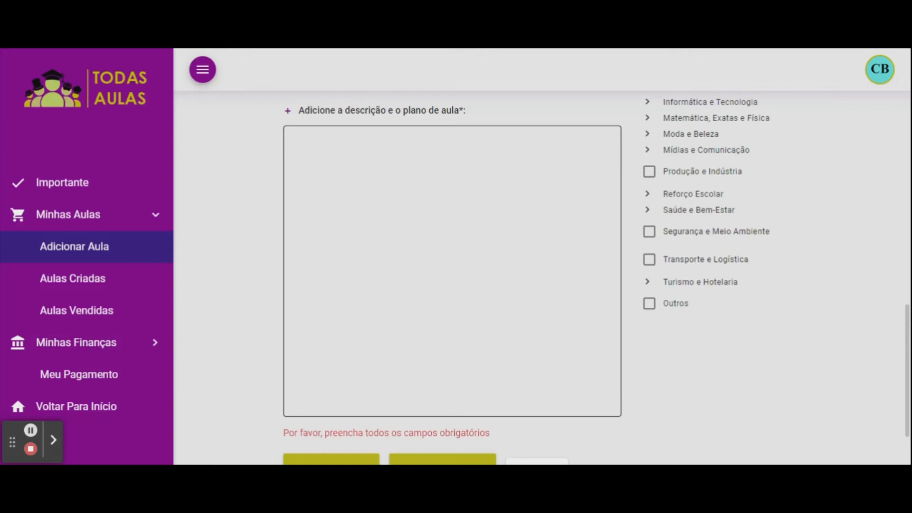
Paste the prepared shoe-making description, learning list and observations into the description box.
click(396, 227)
key(ctrl+v)
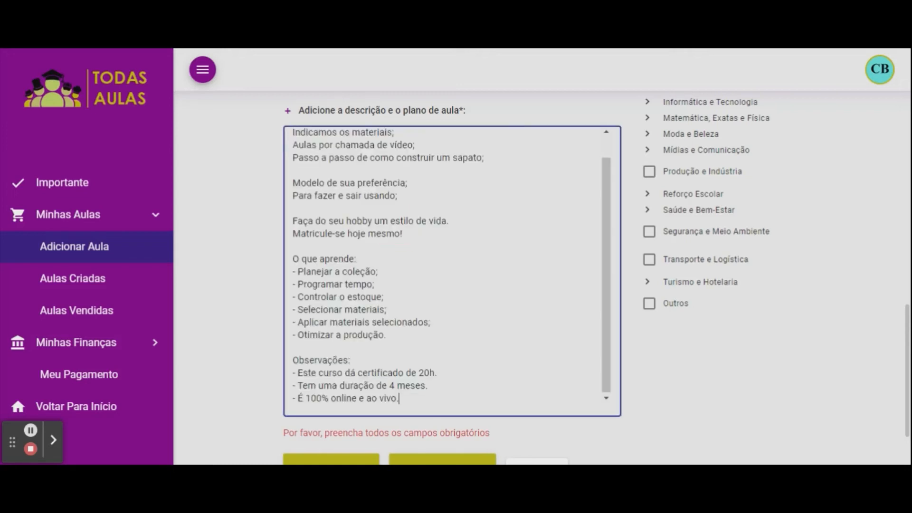
mouse_move(604, 331)
mouse_down()
mouse_move(620, 281)
mouse_move(606, 337)
mouse_up()
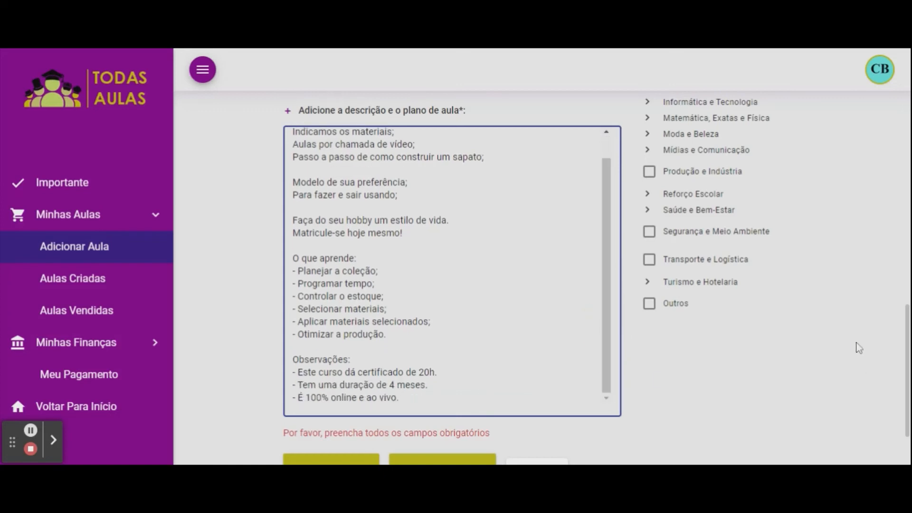
scroll(859, 348, up, 10)
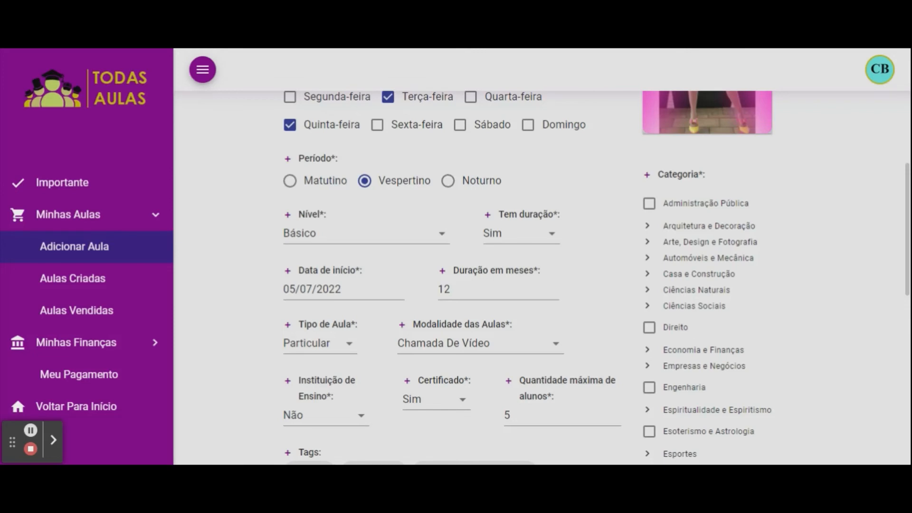
Select the Moda category under Moda e Beleza.
scroll(781, 179, down, 5)
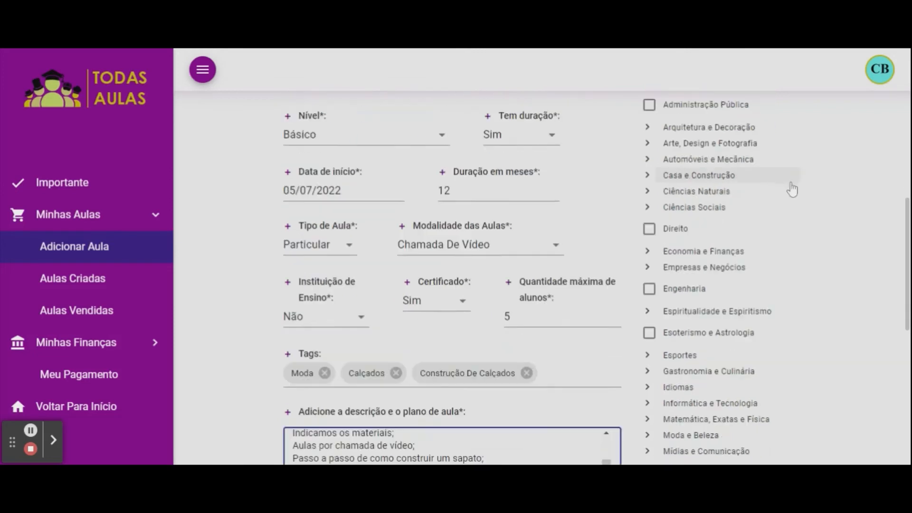
scroll(794, 199, down, 3)
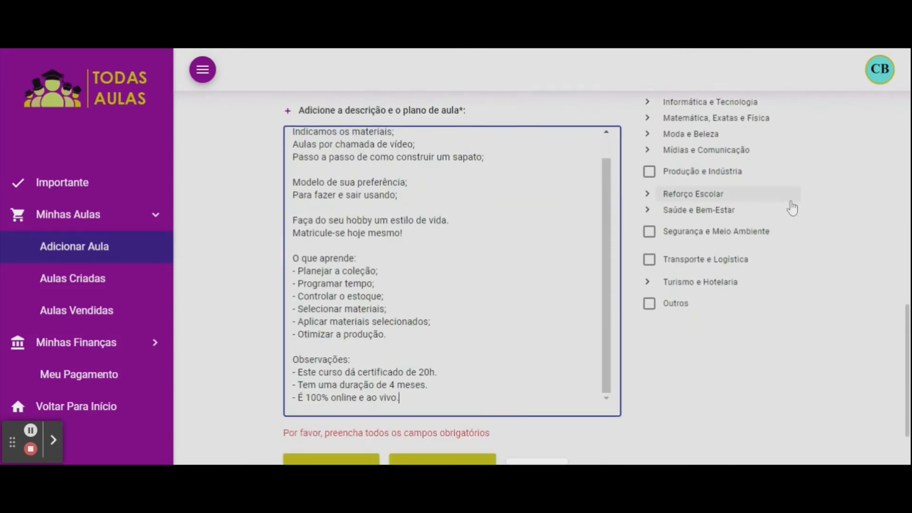
scroll(770, 247, up, 1)
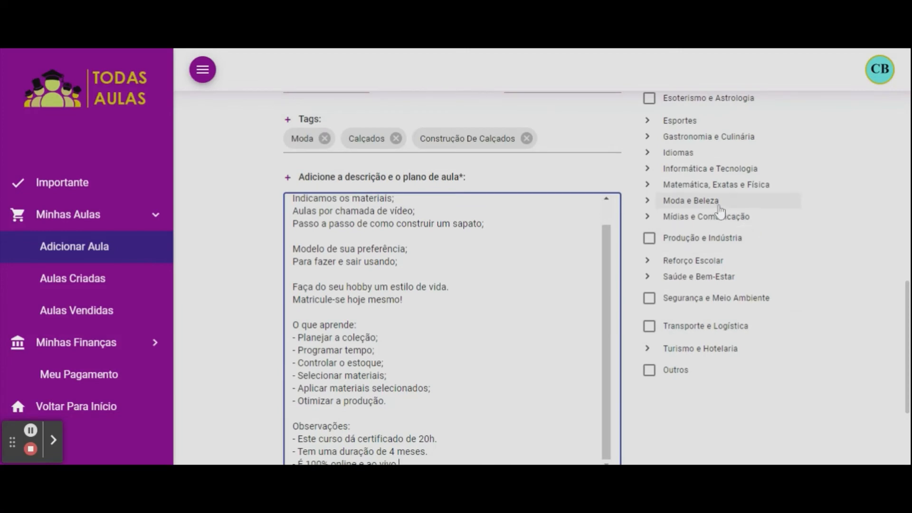
click(691, 203)
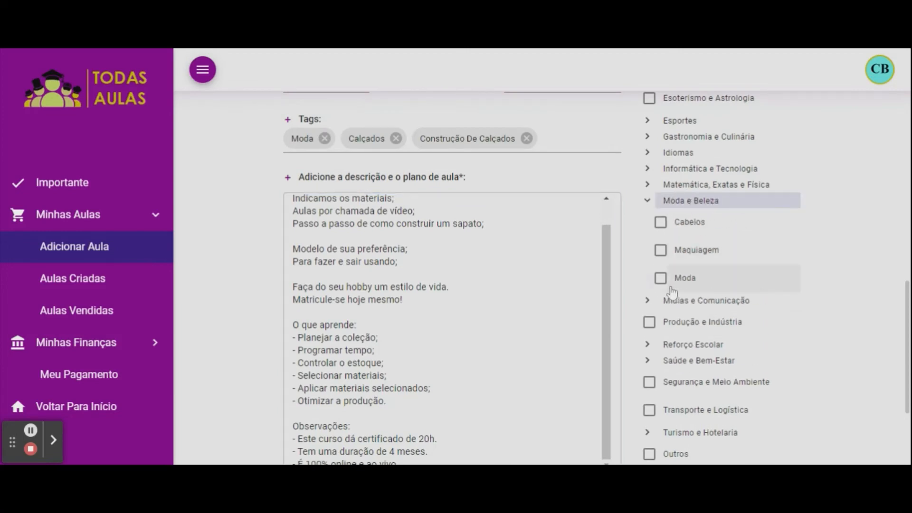
click(661, 279)
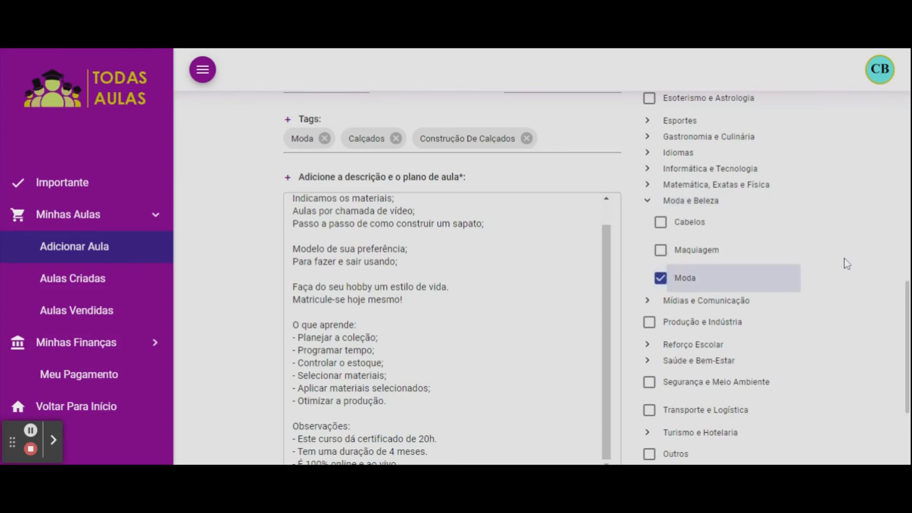
Publish the new class to the store.
scroll(845, 260, up, 10)
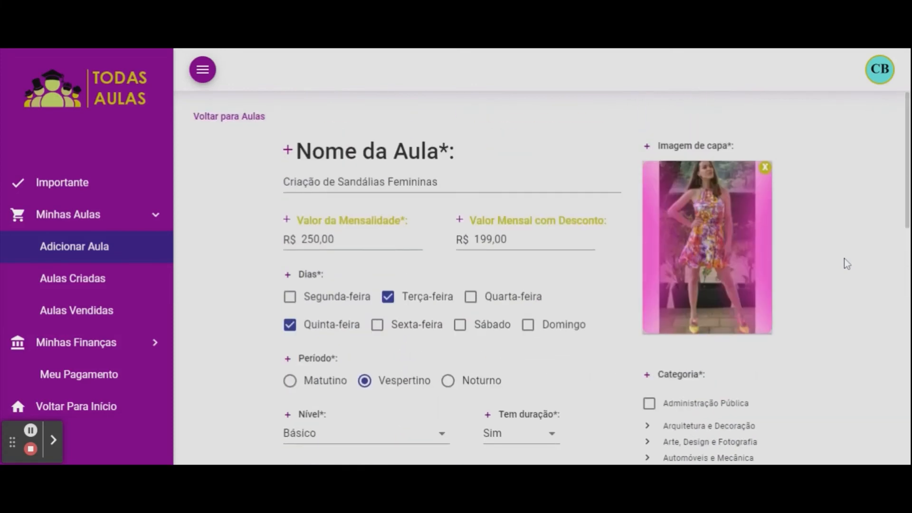
scroll(223, 290, down, 2)
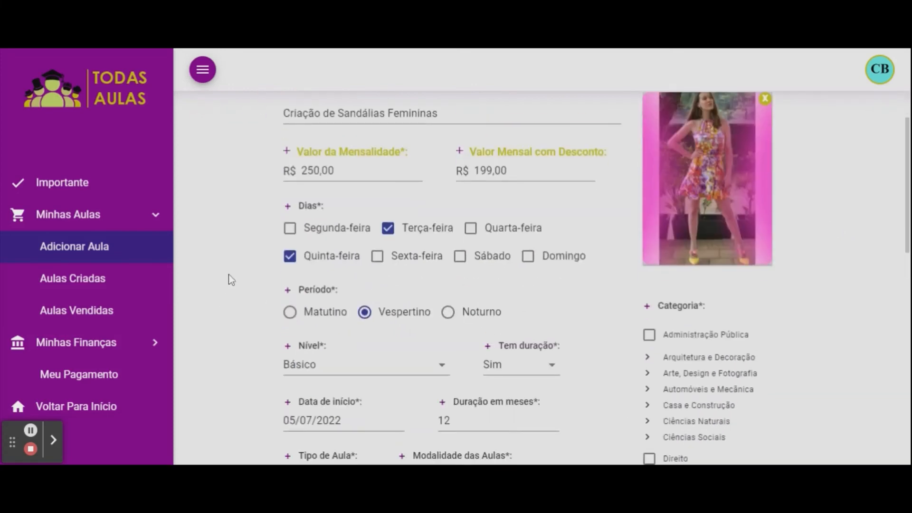
scroll(231, 280, down, 8)
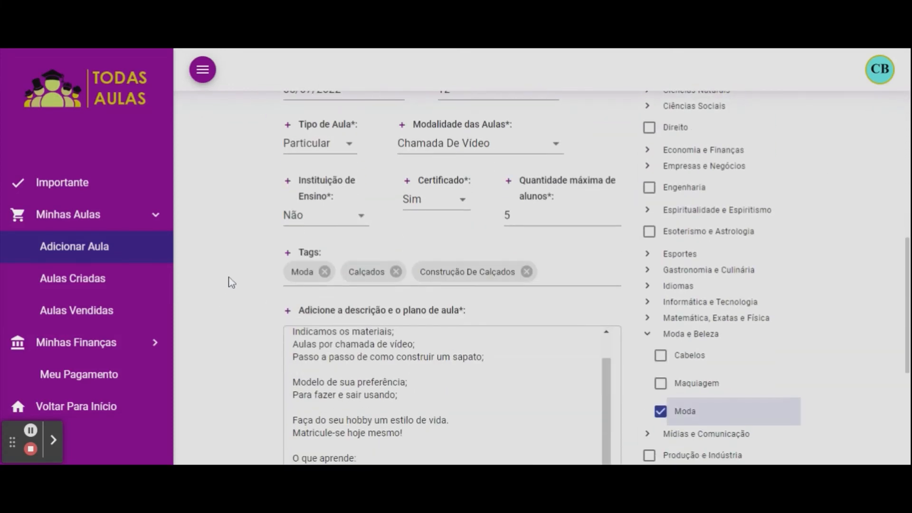
scroll(231, 282, down, 5)
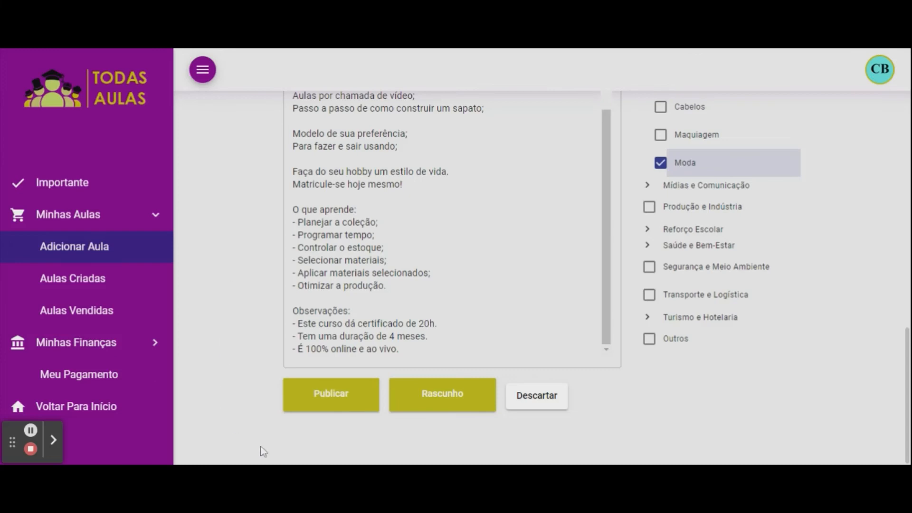
click(334, 398)
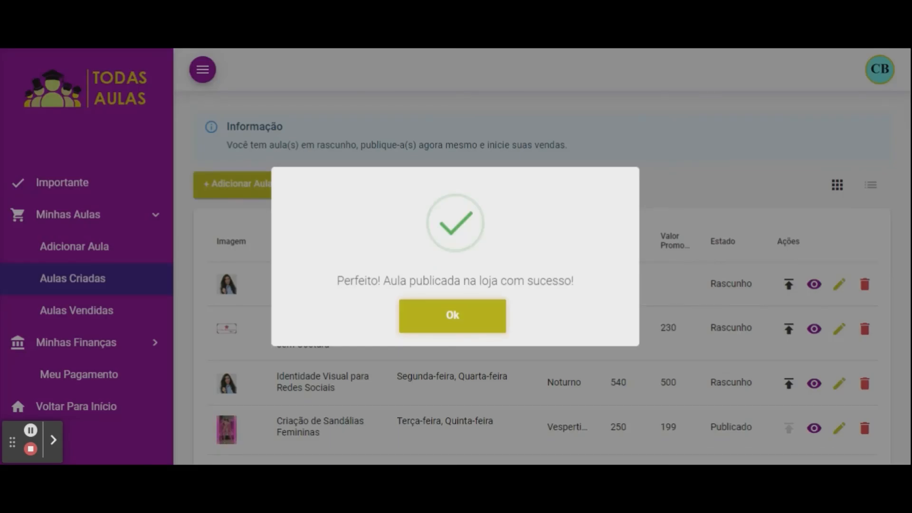
Dismiss the success message and highlight Criação de Sandálias Femininas in Aulas Criadas.
click(460, 315)
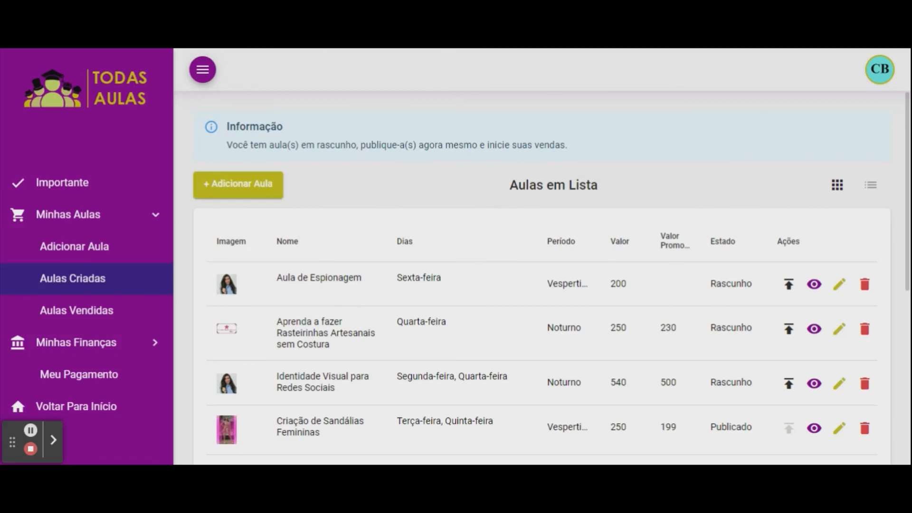
scroll(482, 273, down, 2)
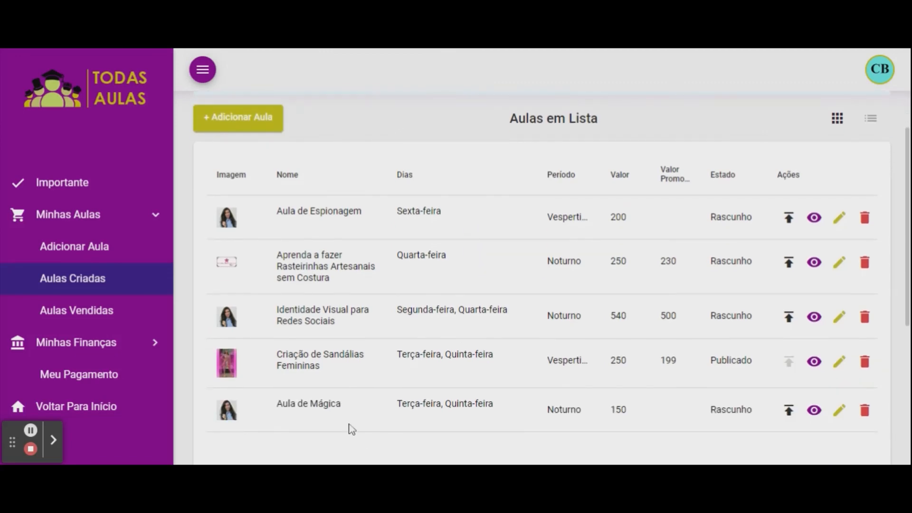
scroll(352, 399, down, 2)
drag(277, 293, 328, 306)
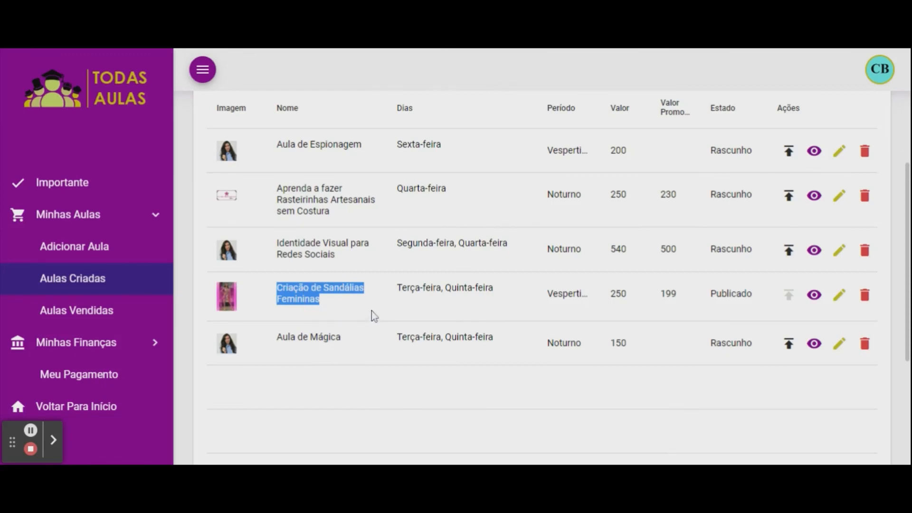
Open the Criação de Sandálias Femininas store preview and scroll through its schedule, tags and description.
click(813, 296)
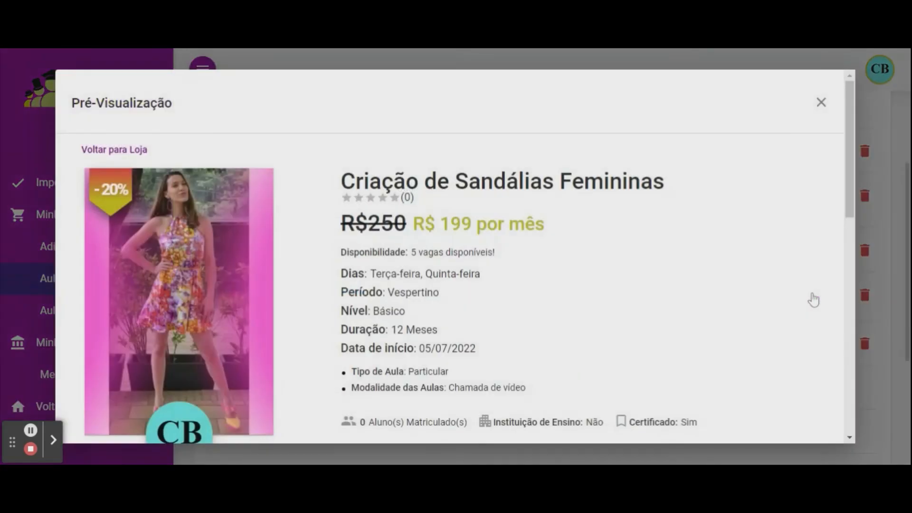
scroll(680, 256, down, 7)
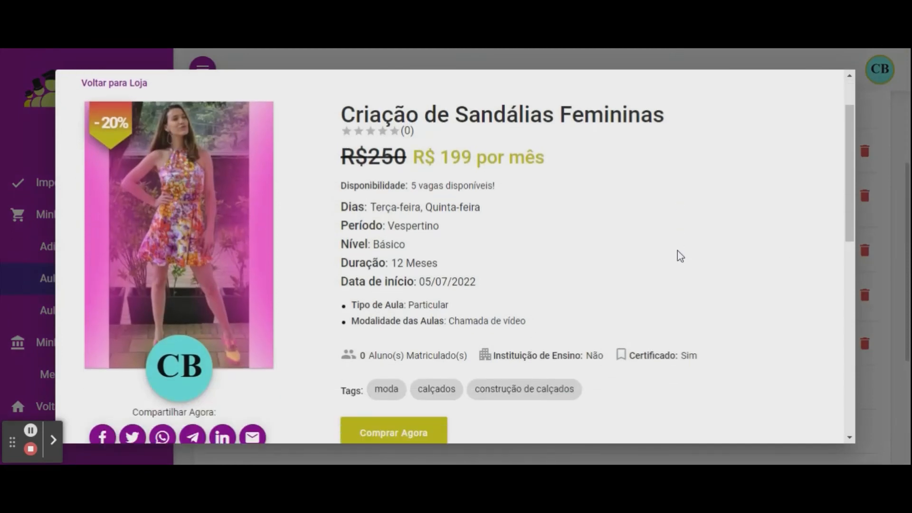
scroll(680, 257, down, 5)
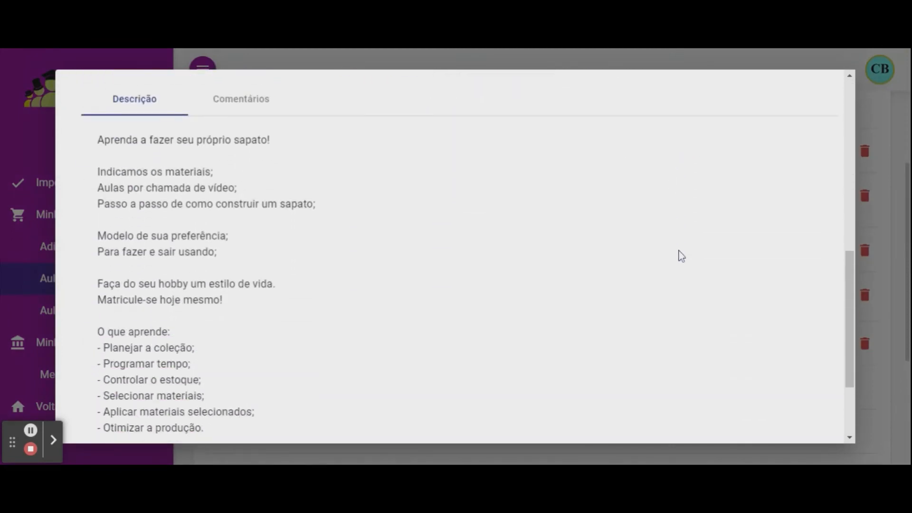
scroll(665, 285, up, 8)
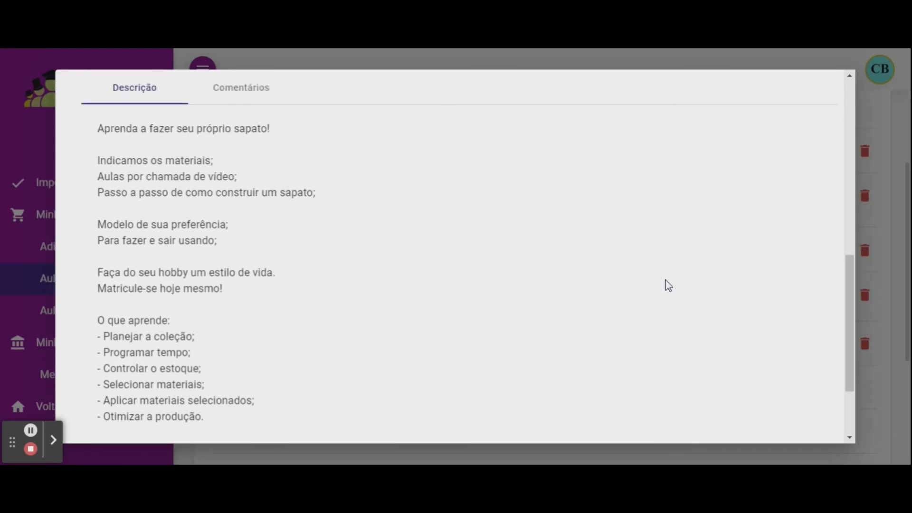
scroll(667, 283, up, 4)
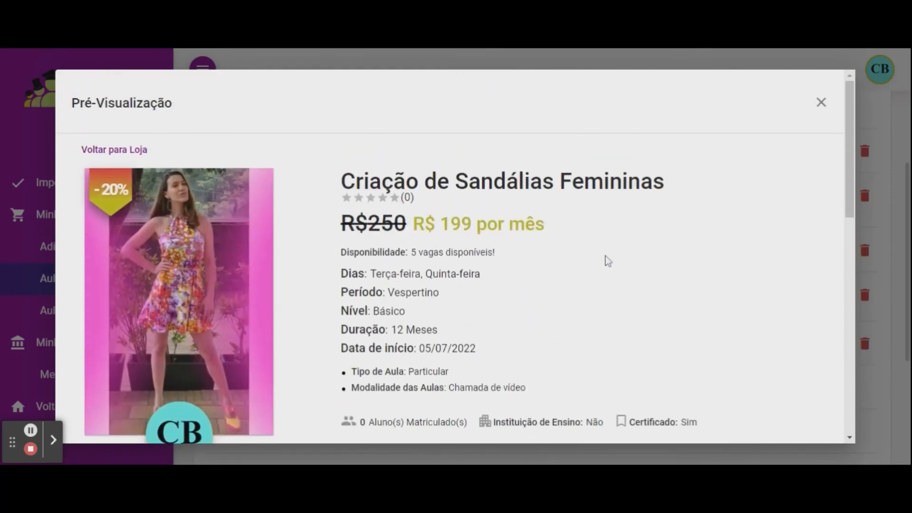
Highlight the original R$250 price, then the discounted R$ 199 monthly price.
drag(344, 221, 526, 224)
click(434, 225)
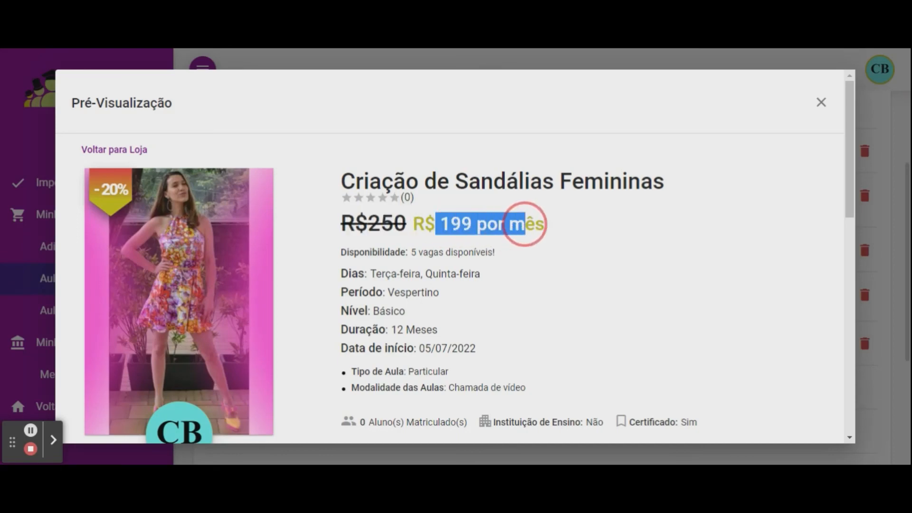
click(595, 239)
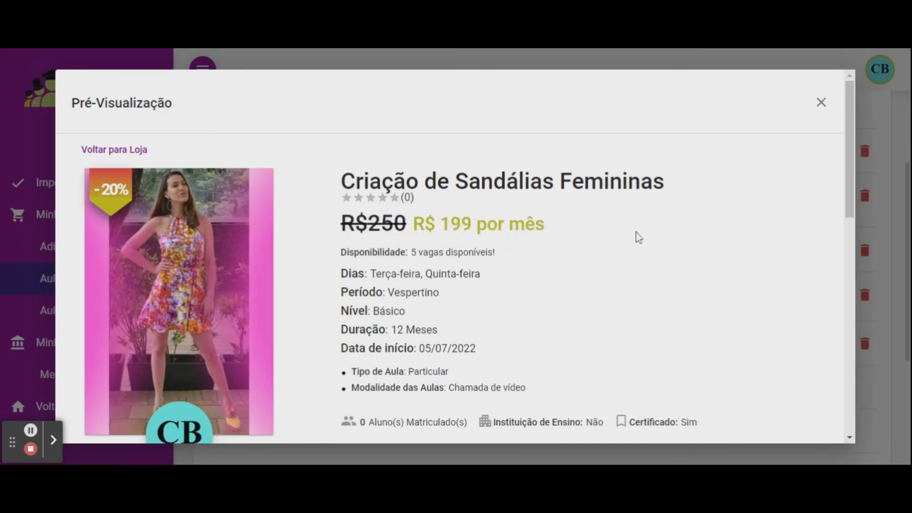